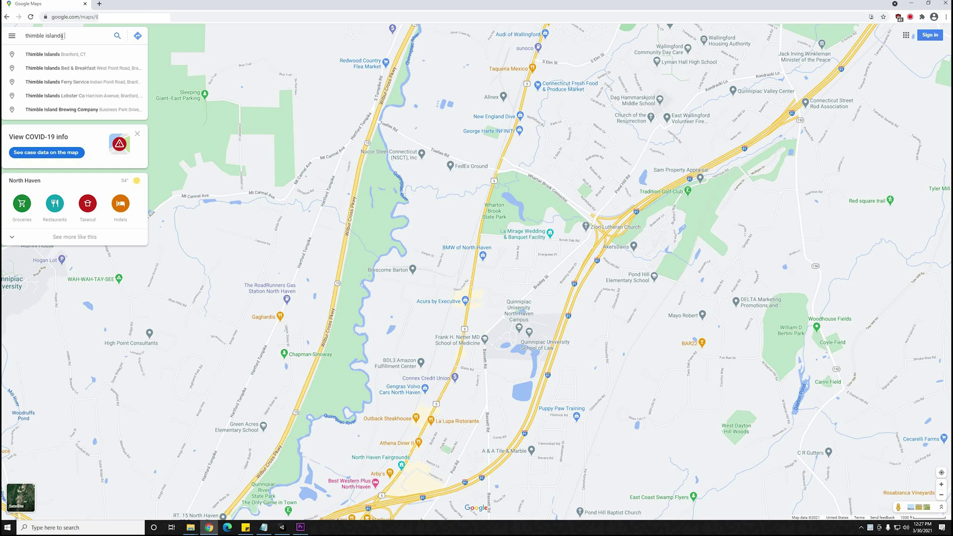
# Search Google Maps for Thimble Islands, Branford CT and zoom out over the island cluster.
pyautogui.write('branford ct')
pyautogui.press('Return')
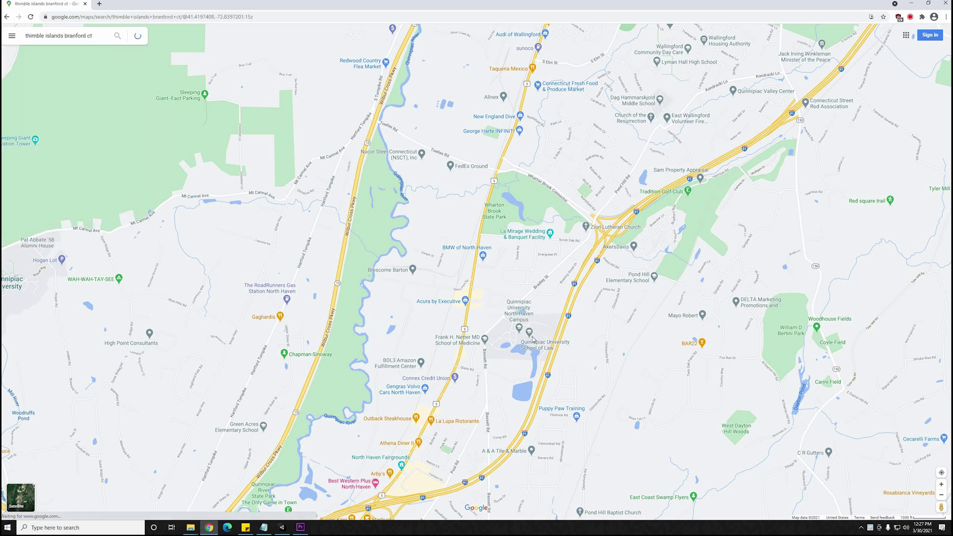
pyautogui.scroll(-2, 523, 274)
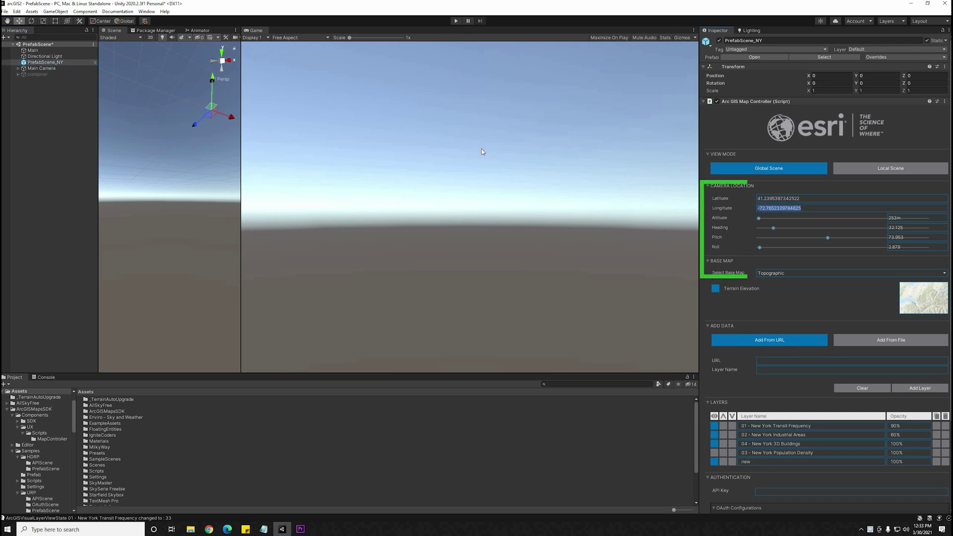
# Run the scene in play mode and turn the game camera to look around the islands.
pyautogui.hotkey('ctrl', 'p')
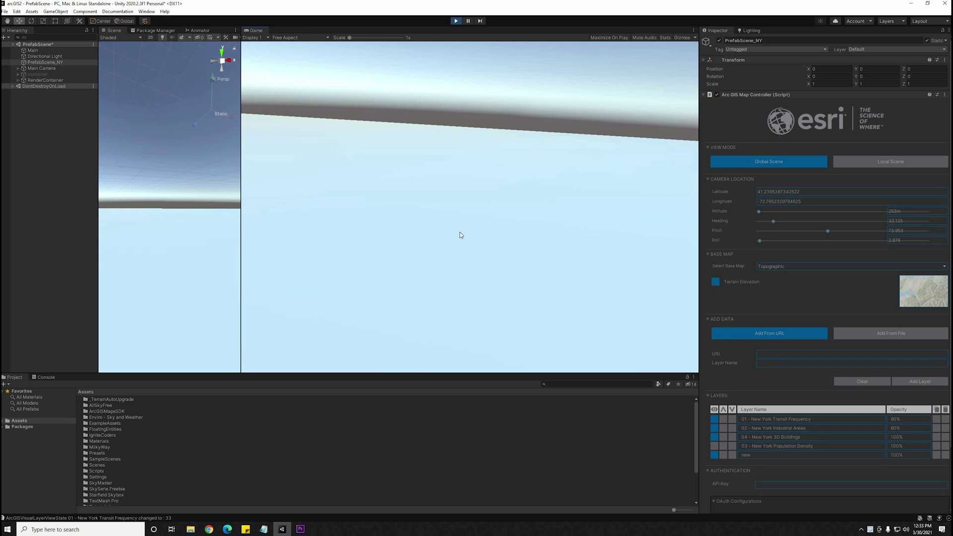
pyautogui.moveTo(503, 197); pyautogui.dragTo(529, 224, button='right')
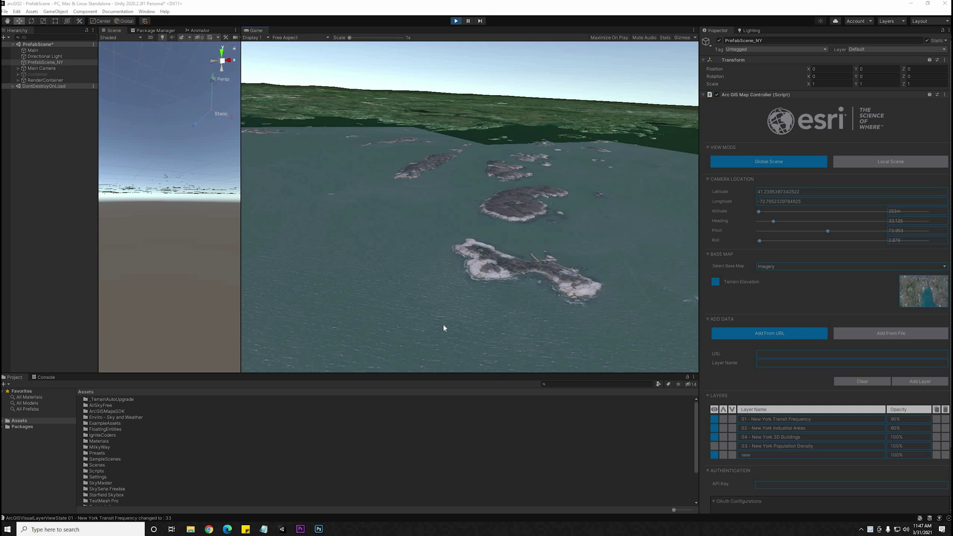
# Fly over the streamed islands, panning the rocky shoreline and tilting up toward the horizon.
pyautogui.scroll(5, 457, 345)
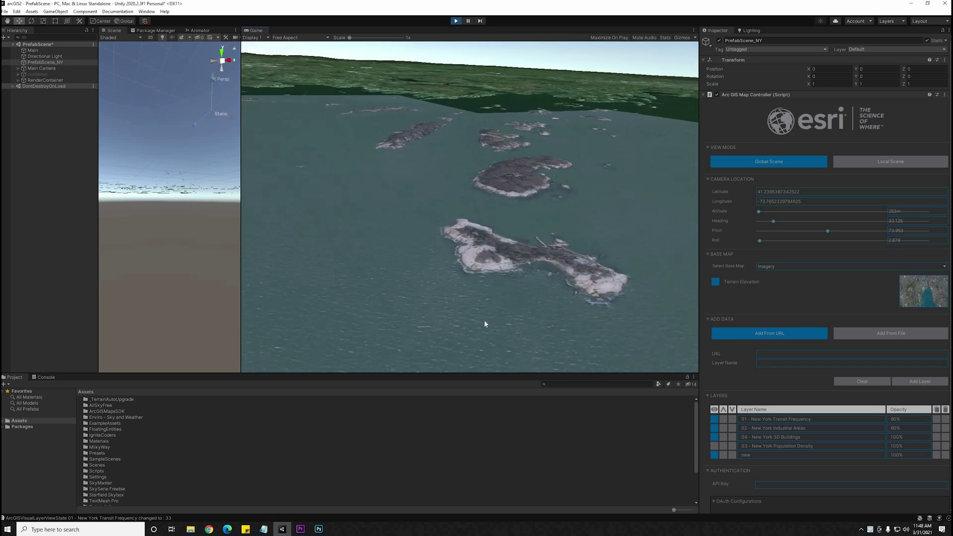
pyautogui.scroll(3, 497, 298)
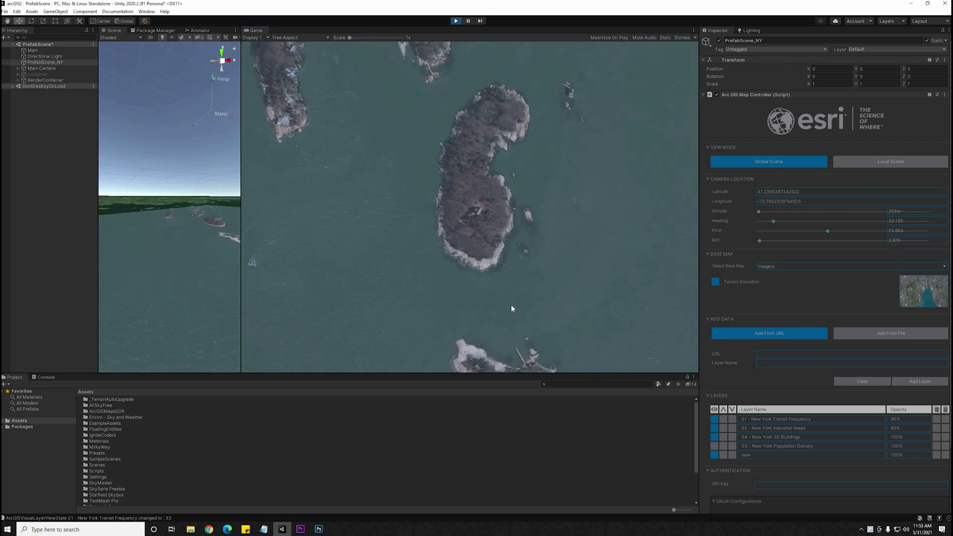
pyautogui.scroll(5, 511, 305)
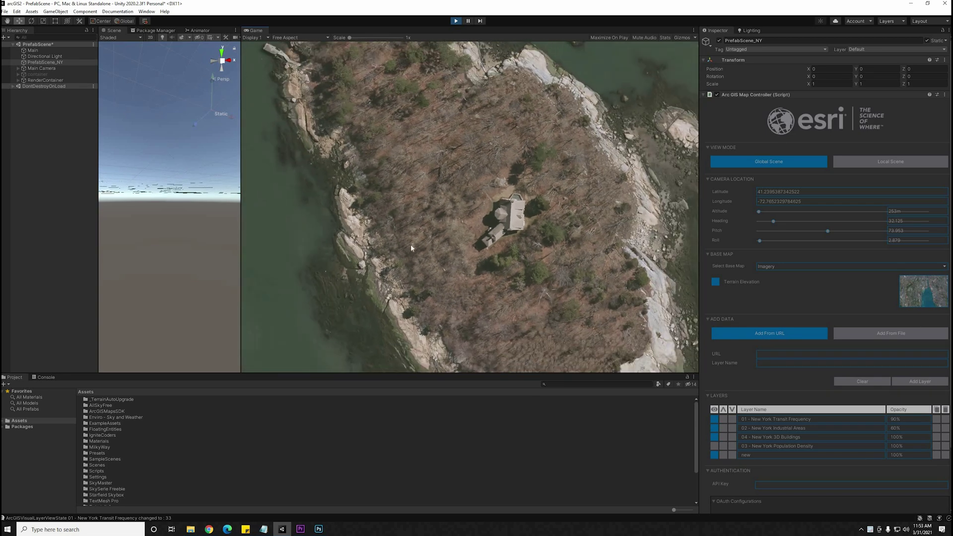
pyautogui.moveTo(411, 248); pyautogui.dragTo(613, 352)
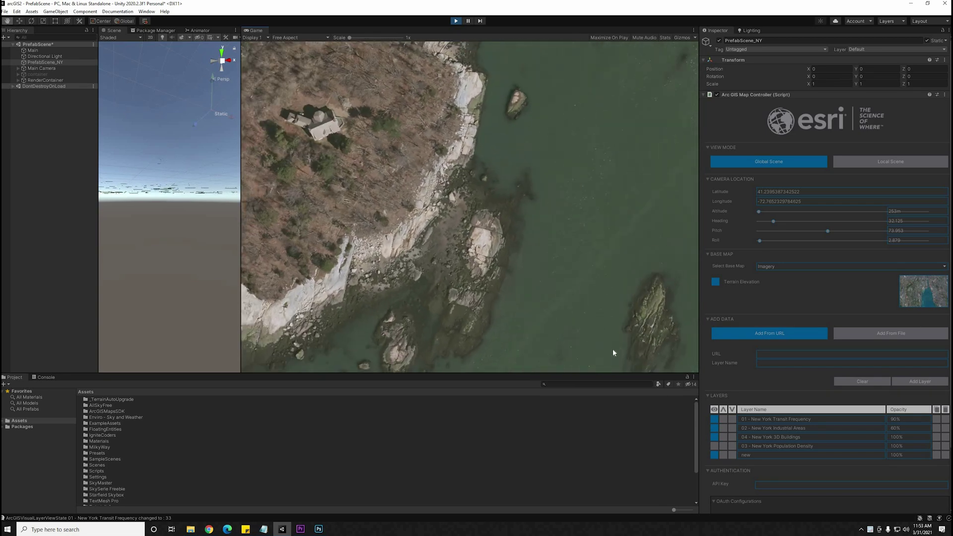
pyautogui.scroll(-5, 580, 278)
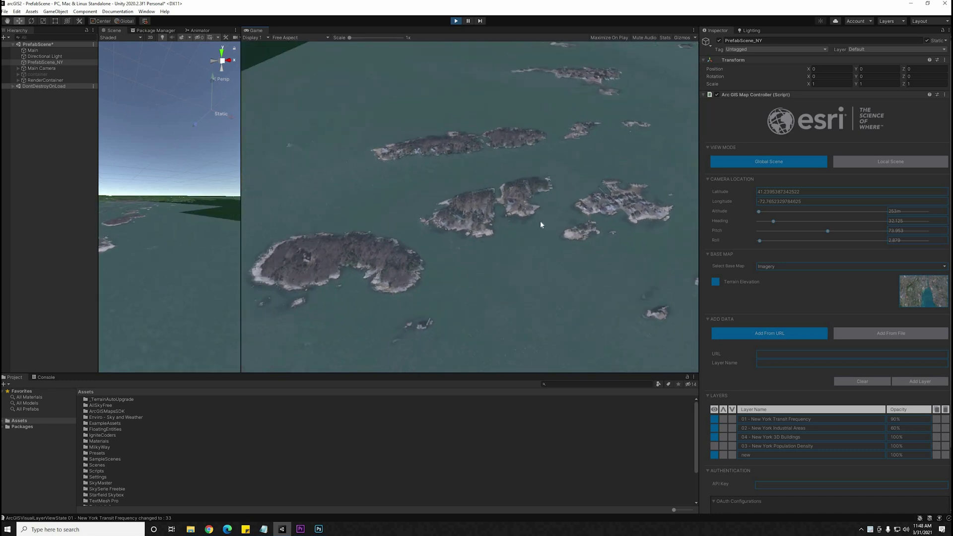
pyautogui.scroll(-5, 557, 251)
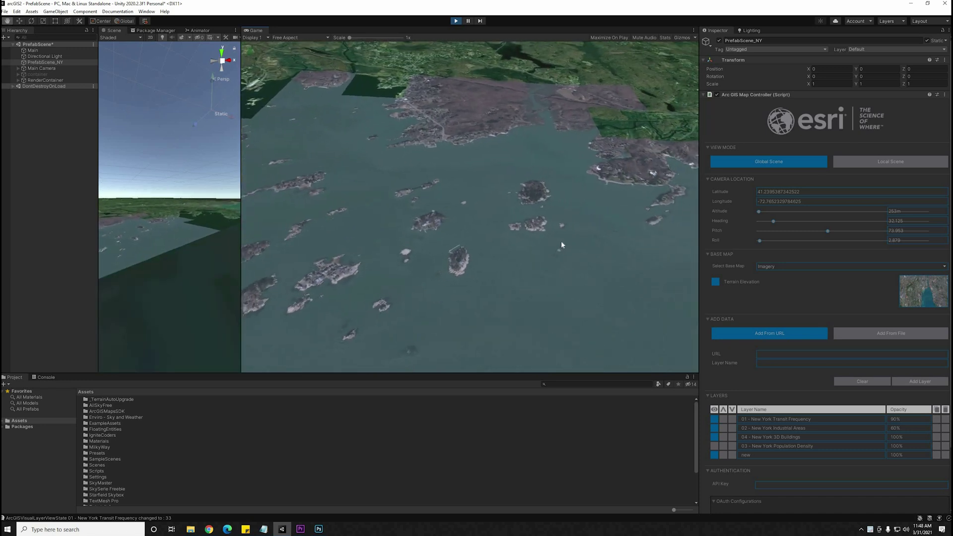
pyautogui.scroll(-3, 556, 254)
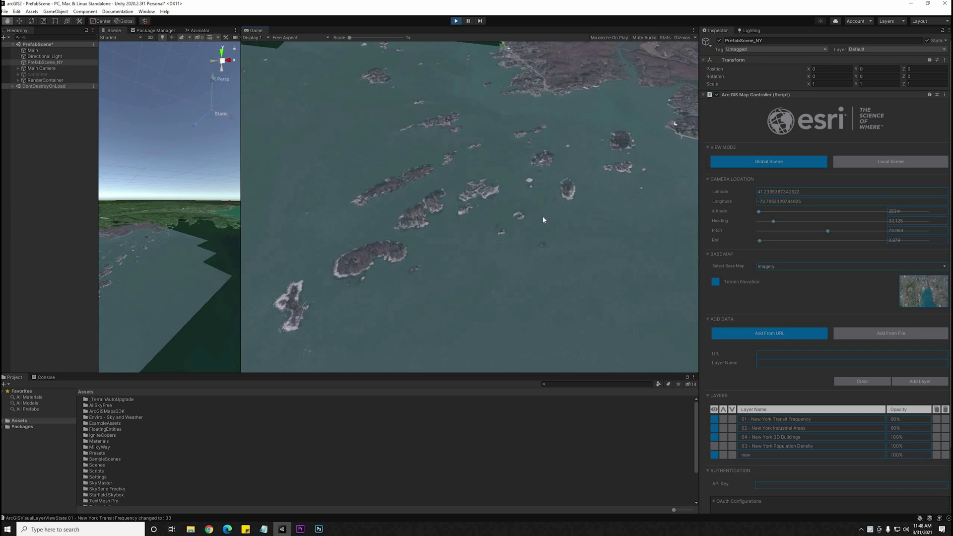
pyautogui.moveTo(450, 185); pyautogui.dragTo(266, 172, button='right')
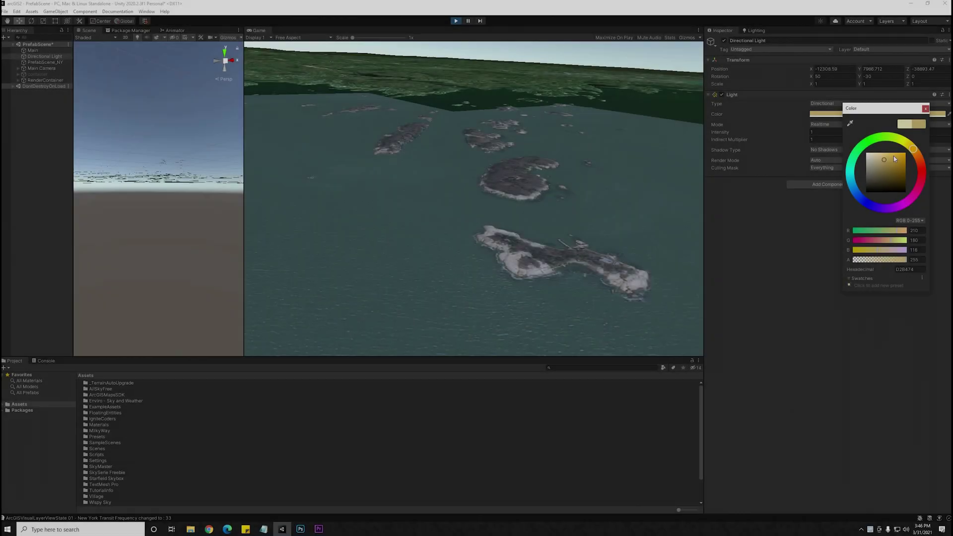
# Tint the directional light warm orange and set WispySkyboxMat2 as the skybox.
pyautogui.moveTo(916, 151); pyautogui.dragTo(917, 154)
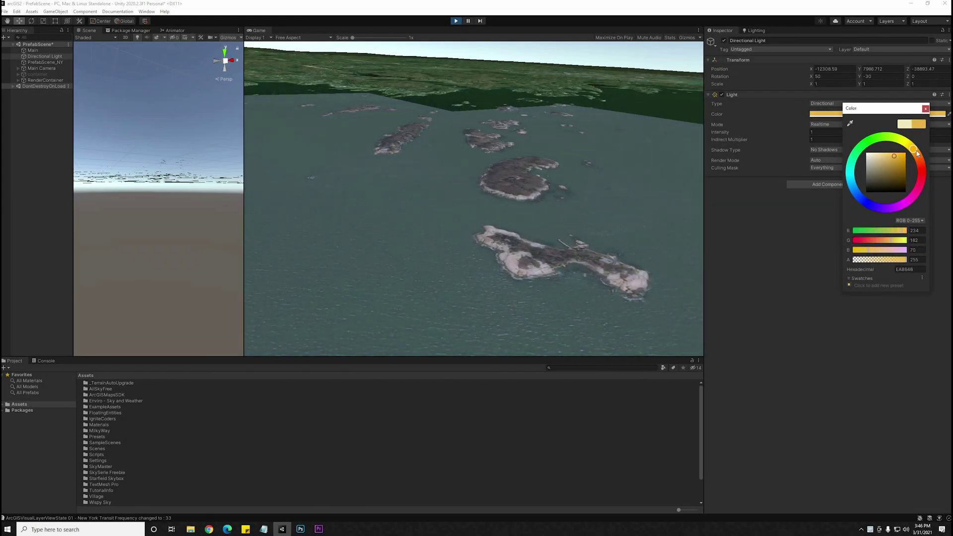
pyautogui.click(491, 269)
pyautogui.scroll(5, 575, 151)
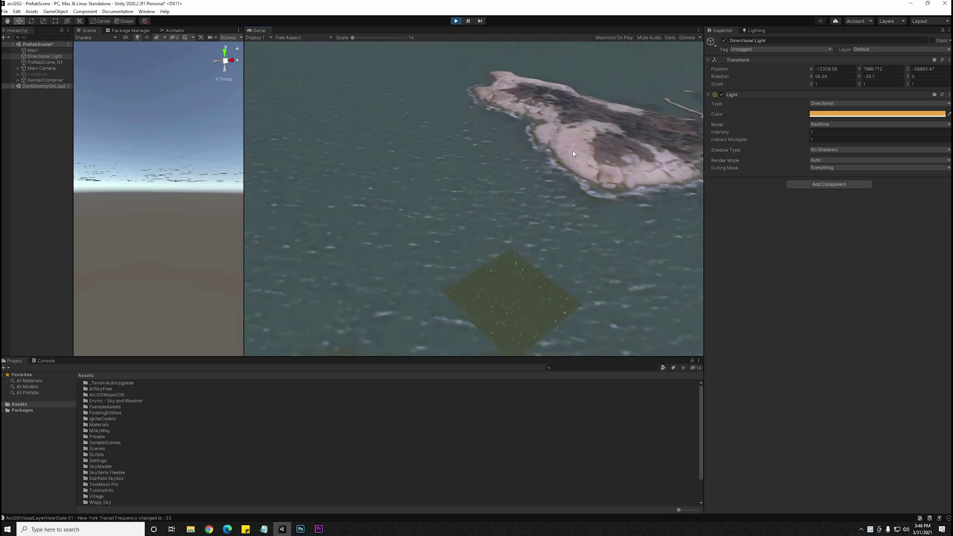
pyautogui.click(754, 31)
pyautogui.click(944, 59)
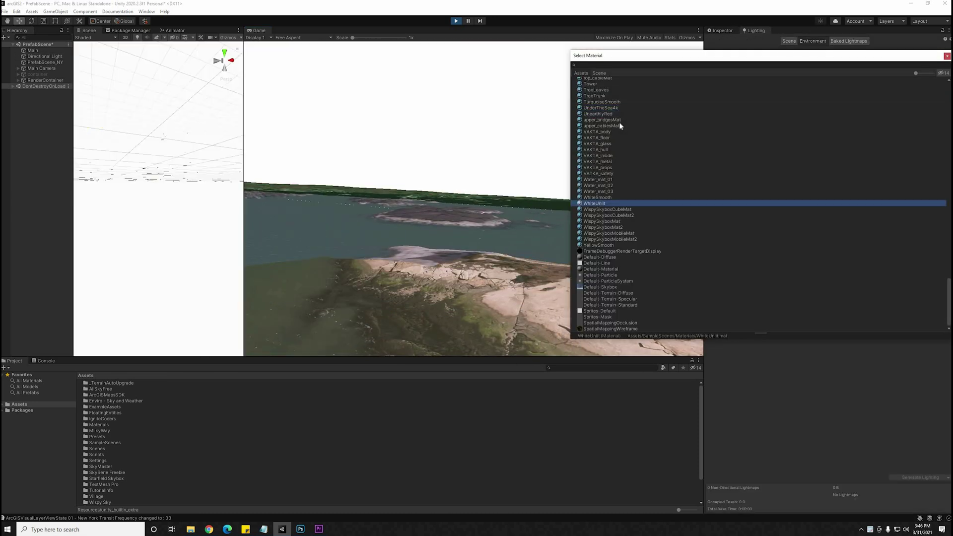
pyautogui.press('Down')
pyautogui.press('Down')
pyautogui.press('Down')
pyautogui.press('Down')
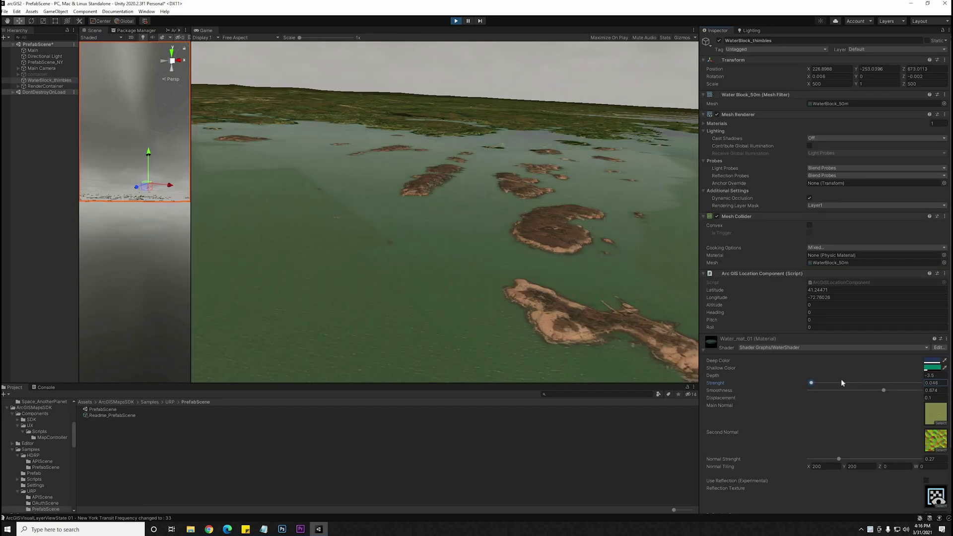
# Raise water wave strength to 0.085, thicken fog density to 0.0028, and enable Heavy Snow.
pyautogui.moveTo(841, 380); pyautogui.dragTo(825, 382)
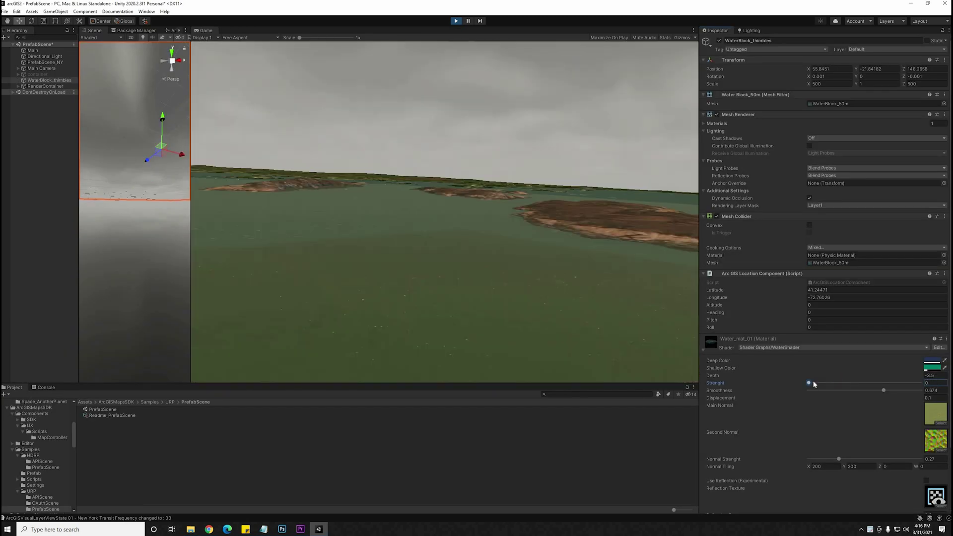
pyautogui.moveTo(814, 384); pyautogui.dragTo(814, 382)
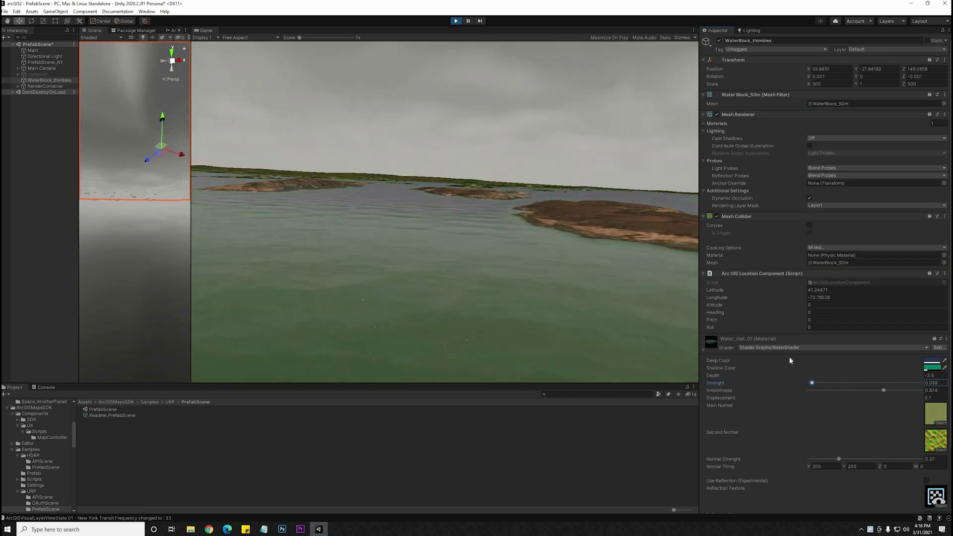
pyautogui.click(747, 29)
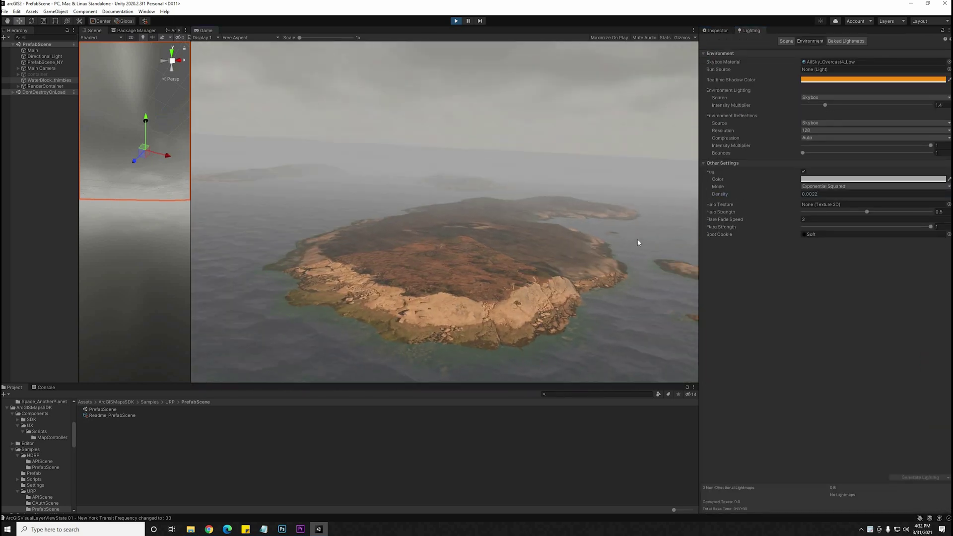
pyautogui.press('BackSpace')
pyautogui.write('8')
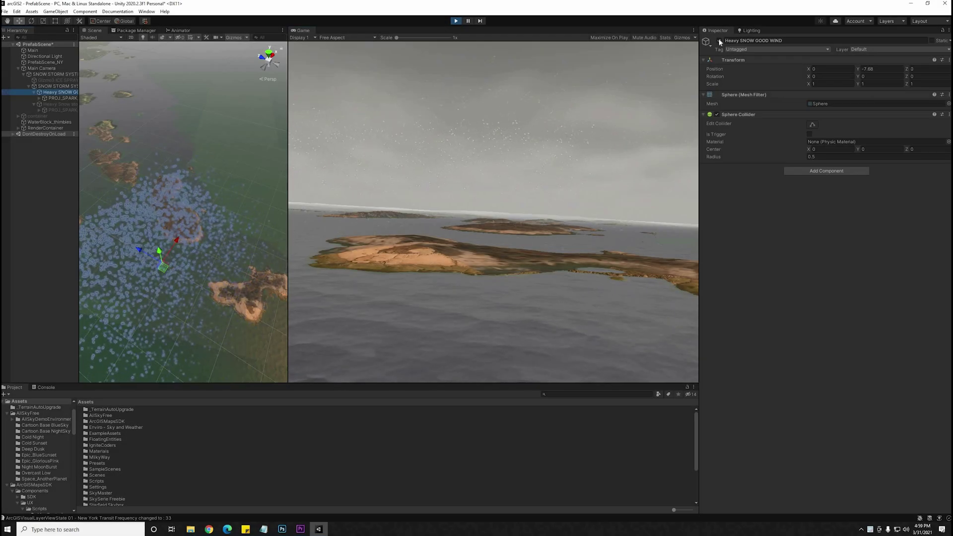
pyautogui.click(59, 104)
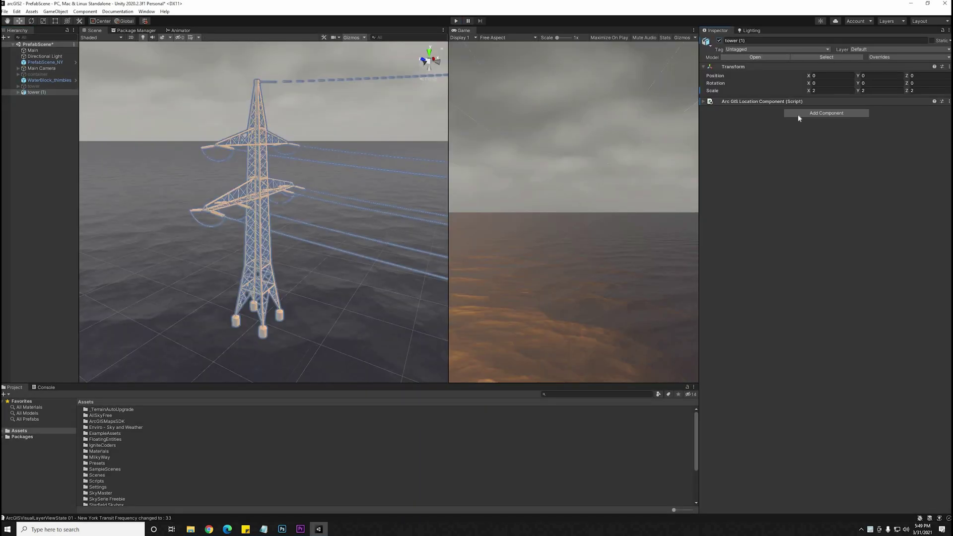
# Begin adding an ArcGIS component, lower the sun to rotation X 148, and select WaterBlock_50m (1).
pyautogui.click(797, 114)
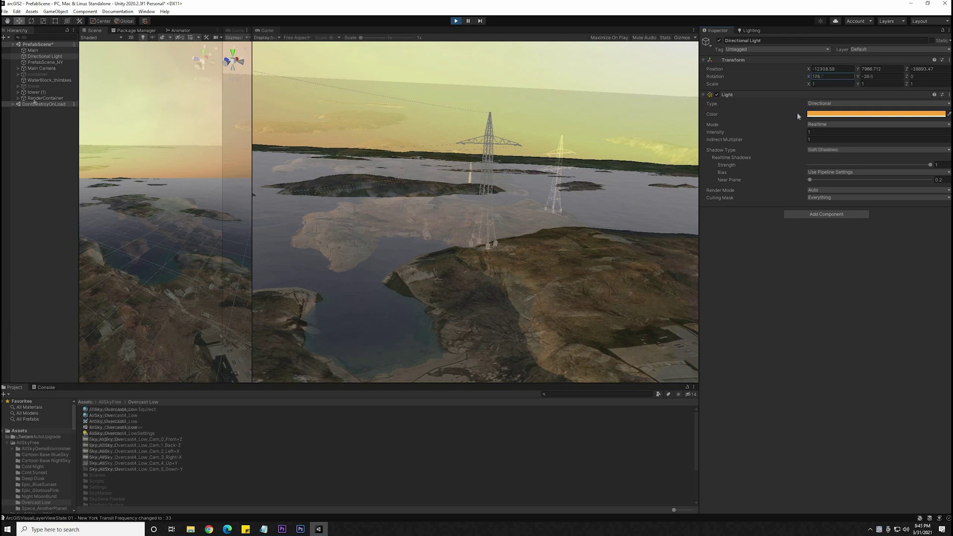
pyautogui.moveTo(787, 110); pyautogui.dragTo(714, 109)
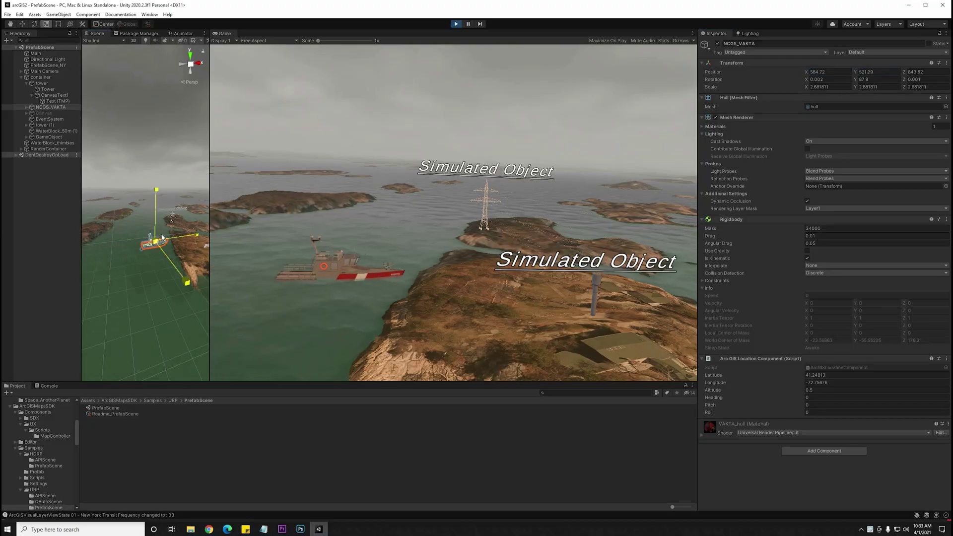
pyautogui.click(163, 238)
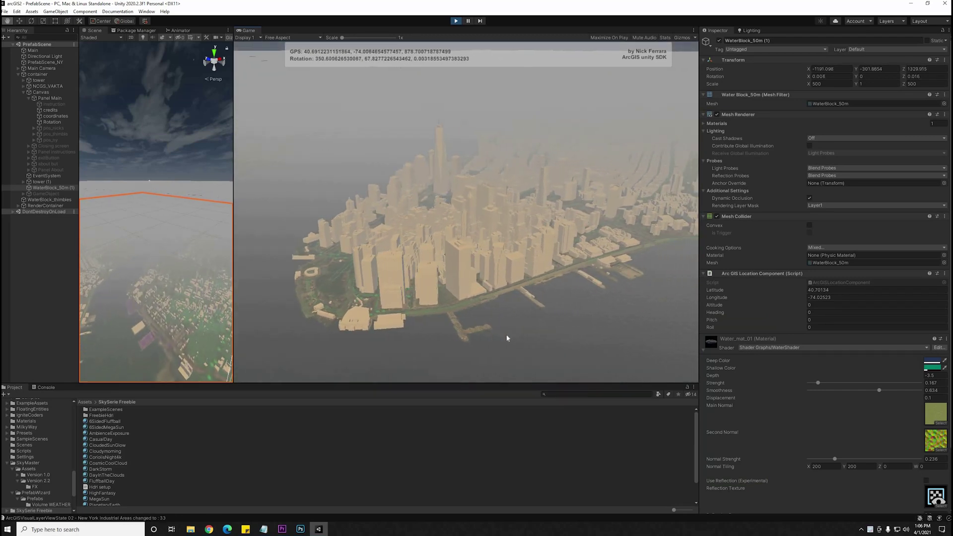
# Set the water wave strength to 0.147 and choose FluffballDay as the skybox material.
pyautogui.moveTo(818, 382); pyautogui.dragTo(809, 385)
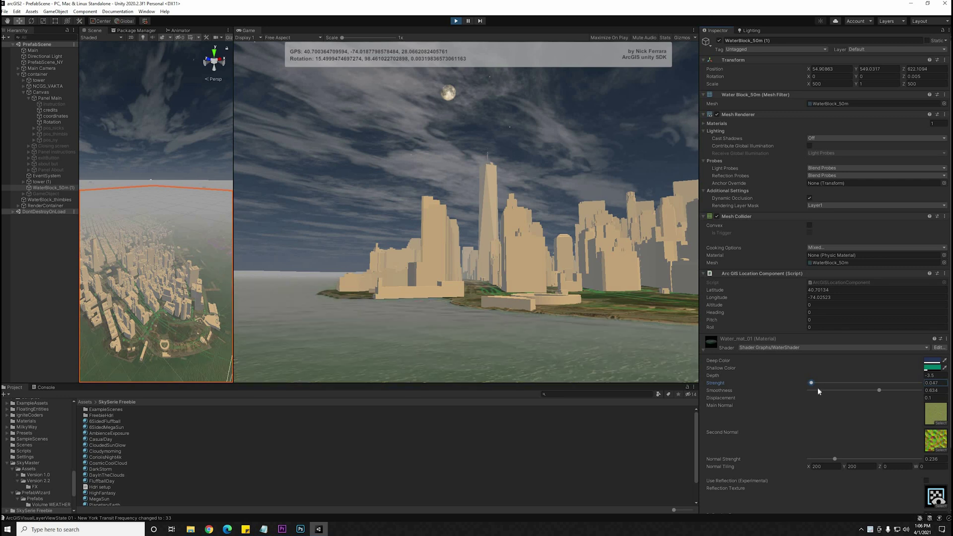
pyautogui.click(816, 384)
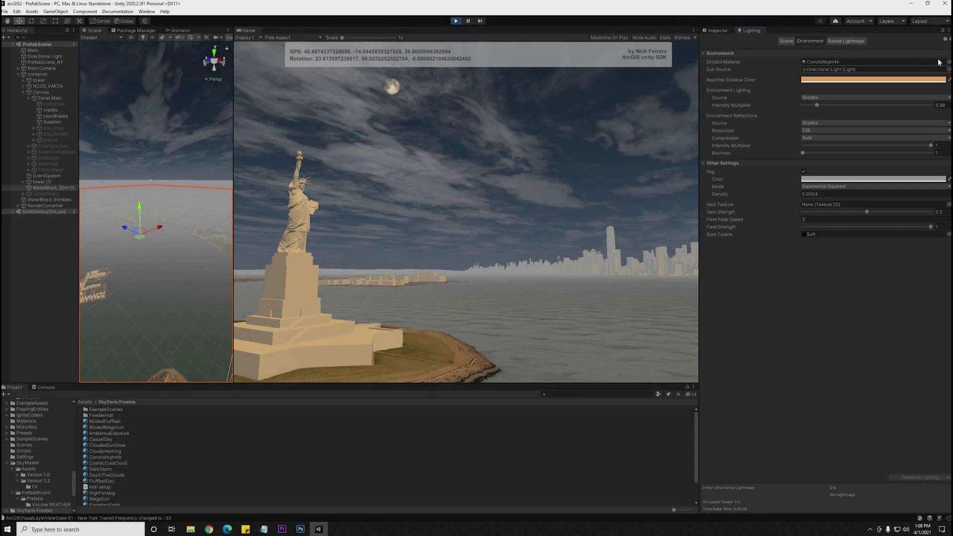
pyautogui.click(949, 61)
pyautogui.press('Down')
pyautogui.press('Down')
pyautogui.press('Down')
pyautogui.press('Down')
pyautogui.press('Down')
pyautogui.press('Down')
pyautogui.press('Down')
pyautogui.press('Down')
pyautogui.press('Down')
pyautogui.press('Down')
pyautogui.press('Down')
pyautogui.press('Down')
pyautogui.press('Down')
pyautogui.press('Down')
pyautogui.press('Down')
pyautogui.press('Down')
pyautogui.press('Down')
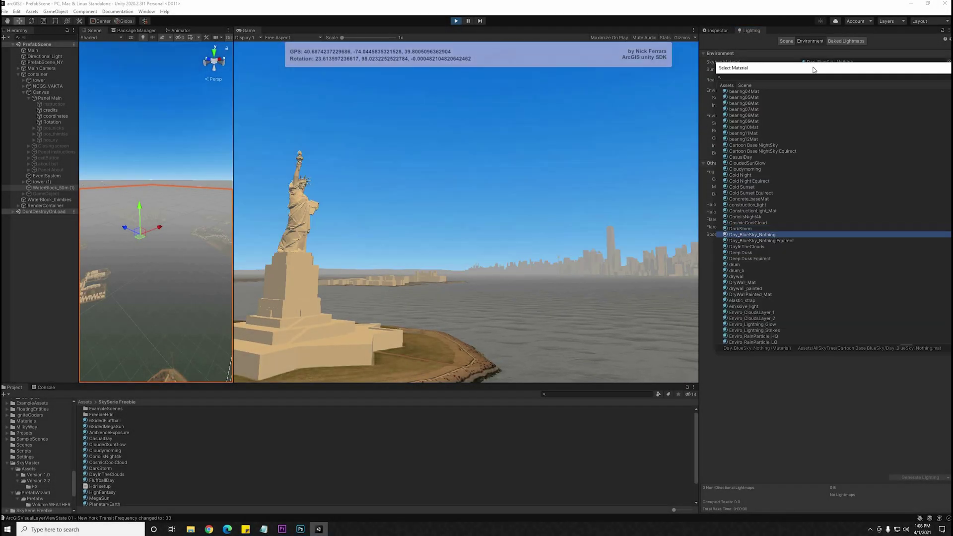
pyautogui.press('Down')
pyautogui.press('Down')
pyautogui.press('Down')
pyautogui.click(744, 210)
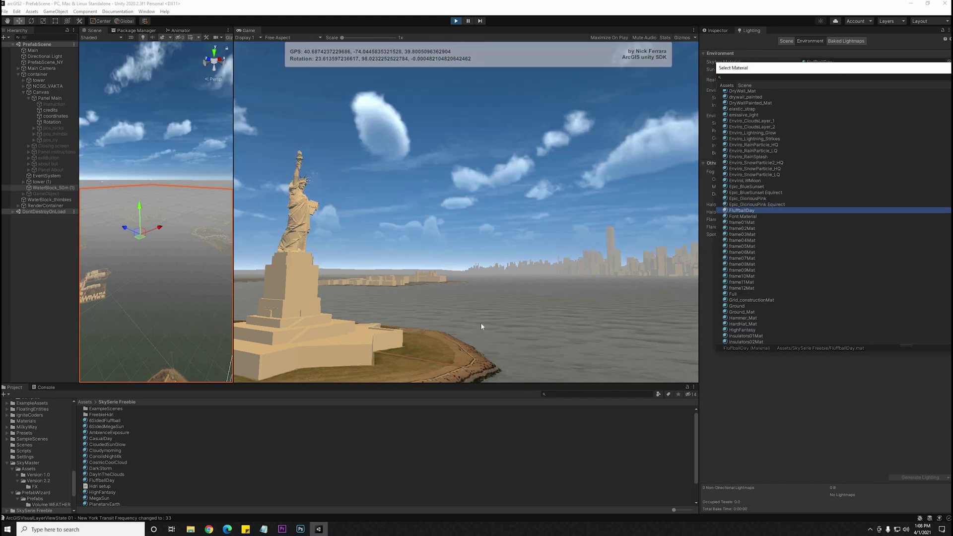
pyautogui.press('Return')
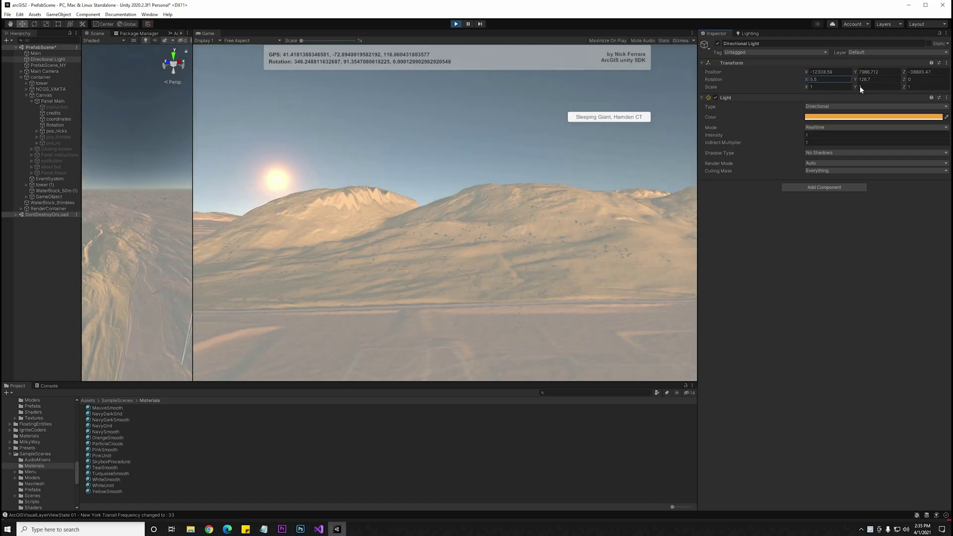
# Raise the light's Rotation X to 16.7, then run the scene and zoom toward the rocky cliff.
pyautogui.moveTo(860, 86); pyautogui.dragTo(878, 91)
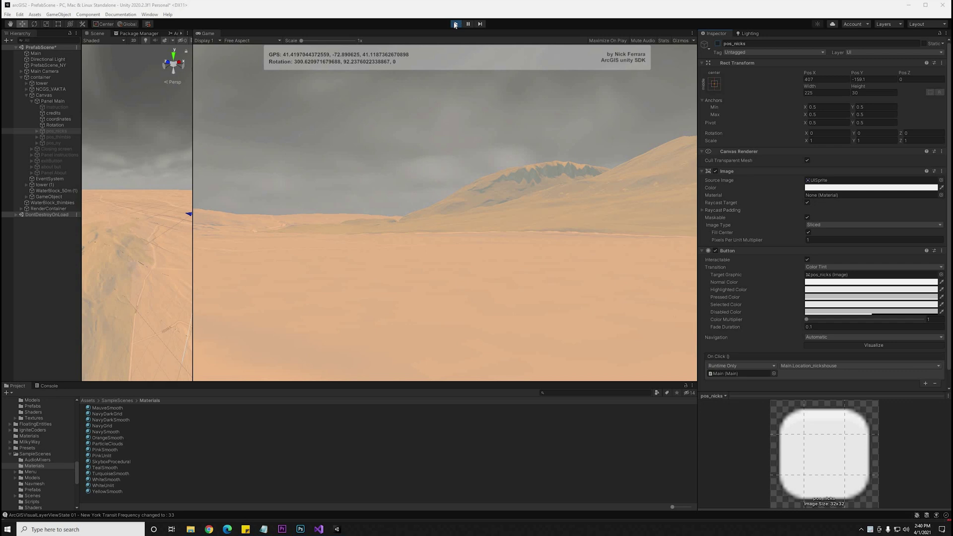
pyautogui.click(455, 24)
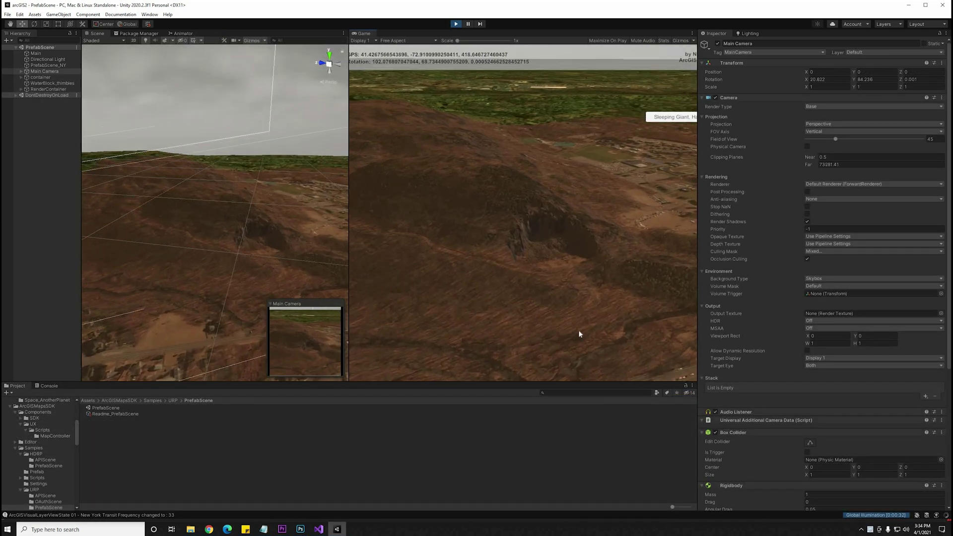
pyautogui.scroll(5, 580, 330)
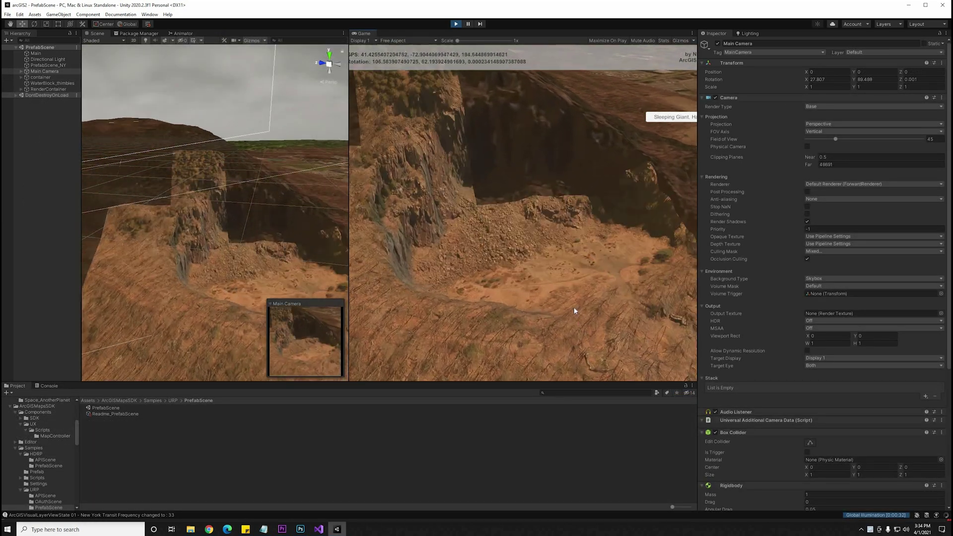
pyautogui.scroll(3, 574, 311)
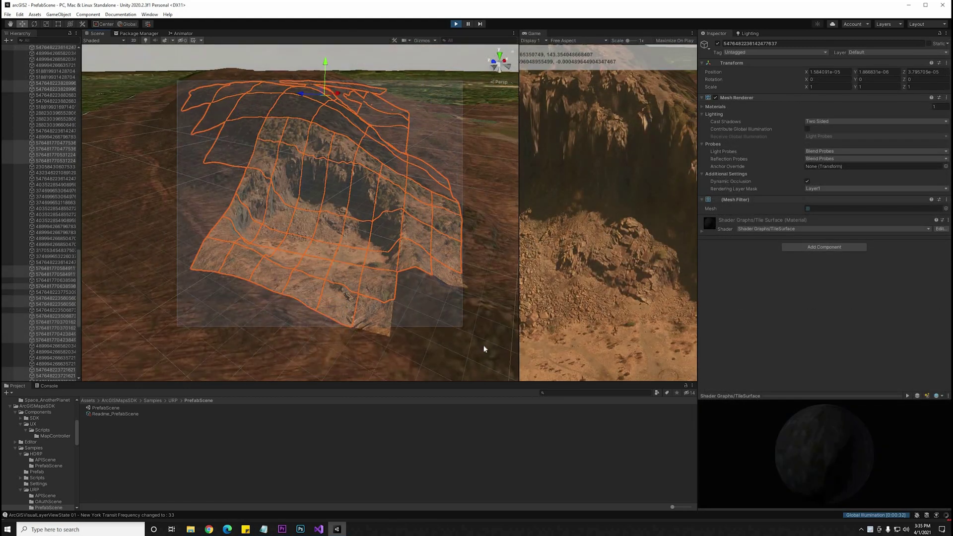
# Add a Mesh Collider to all selected terrain tiles and orbit to inspect the green collider surface.
pyautogui.moveTo(485, 349); pyautogui.dragTo(484, 344)
pyautogui.click(821, 222)
pyautogui.write('me')
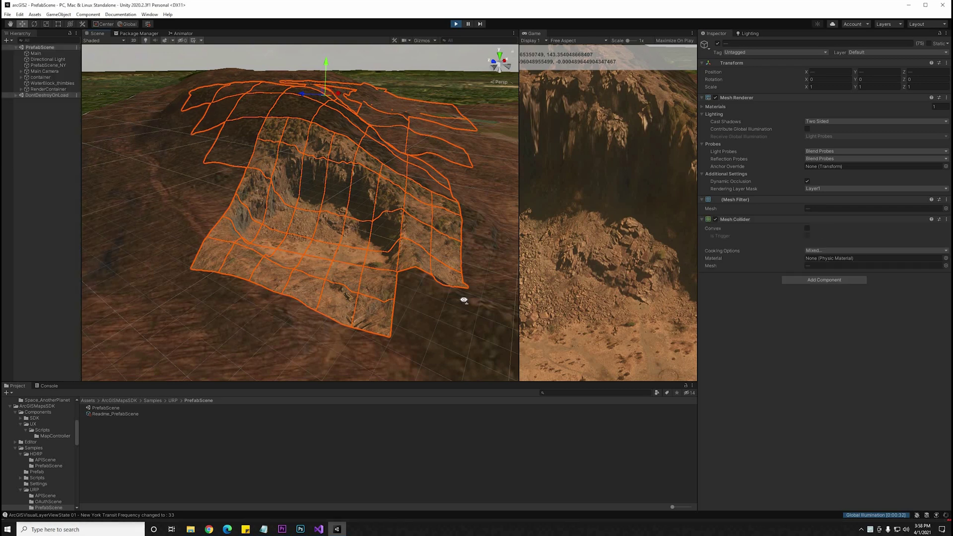
pyautogui.moveTo(464, 300)
pyautogui.mouseDown(button='right')
pyautogui.moveTo(411, 298)
pyautogui.moveTo(457, 283)
pyautogui.mouseUp(button='right')
pyautogui.moveTo(457, 283); pyautogui.dragTo(519, 291, button='right')
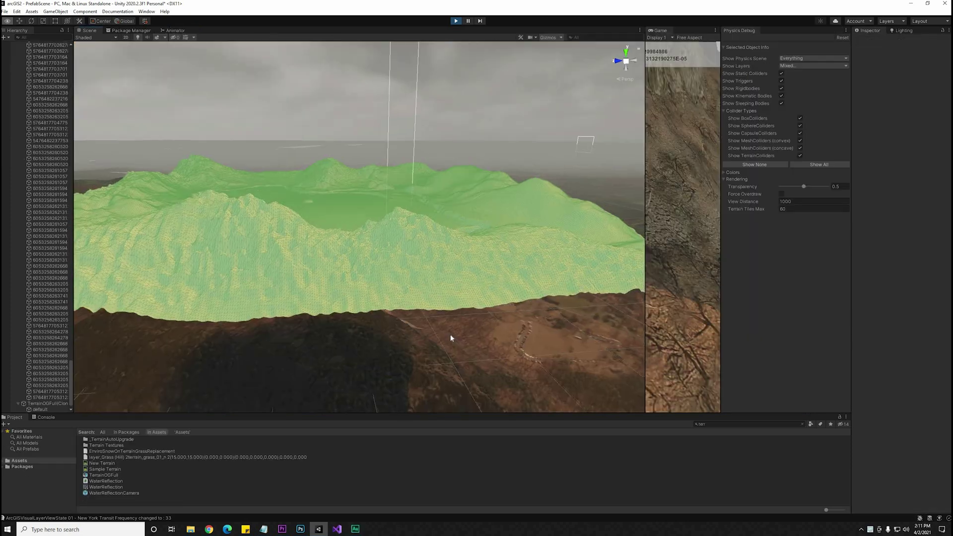
pyautogui.keyDown('alt'); pyautogui.moveTo(451, 335); pyautogui.dragTo(170, 336); pyautogui.keyUp('alt')
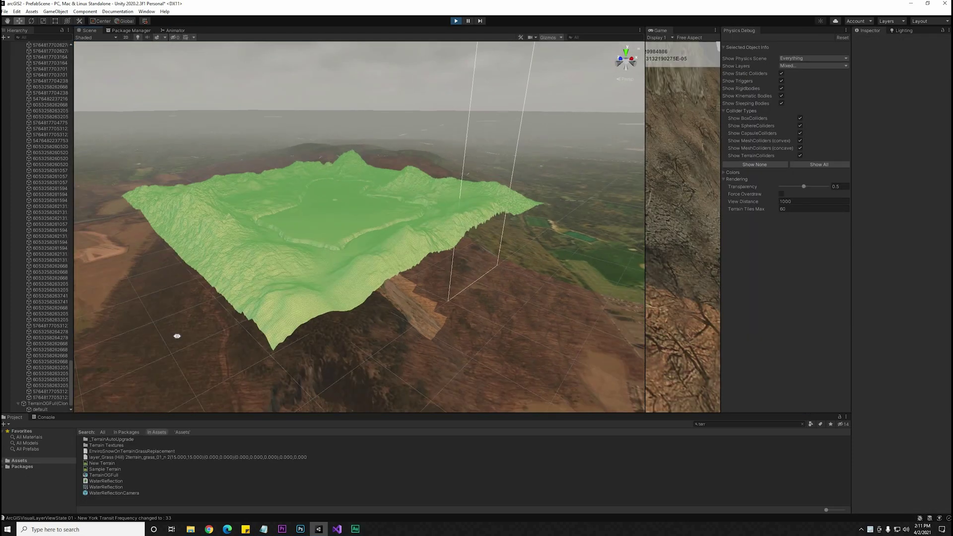
pyautogui.moveTo(337, 328); pyautogui.dragTo(419, 324, button='right')
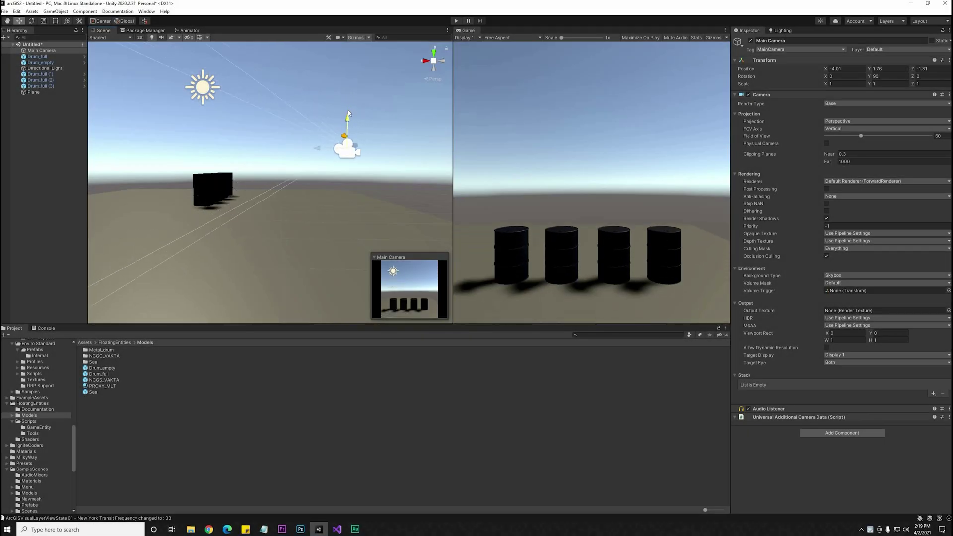
# Orbit the Scene view from above down to a low side view of the four barrels.
pyautogui.moveTo(212, 219); pyautogui.dragTo(249, 197, button='right')
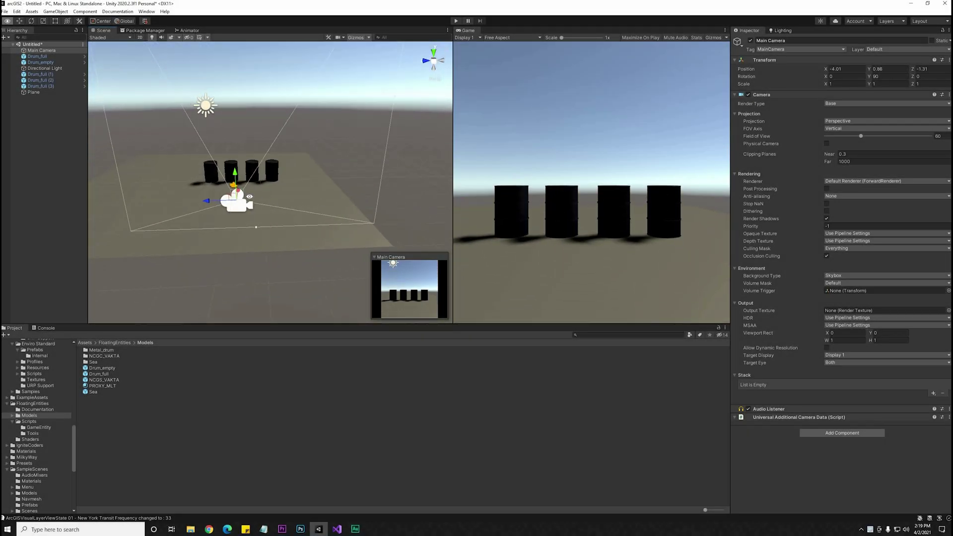
pyautogui.moveTo(195, 155); pyautogui.dragTo(281, 175, button='right')
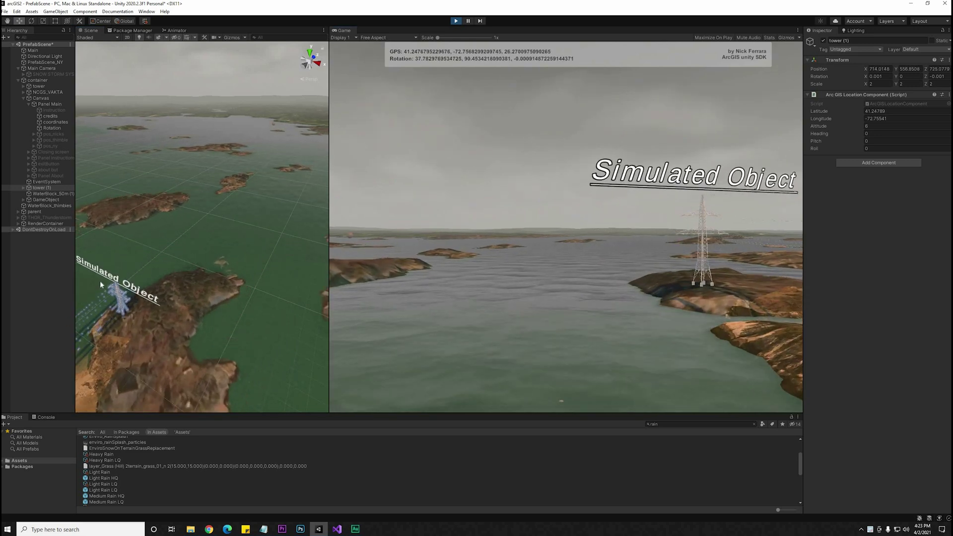
# Raise the tower higher above the island and select the Kegel2 bowling pin.
pyautogui.moveTo(95, 284); pyautogui.dragTo(127, 319)
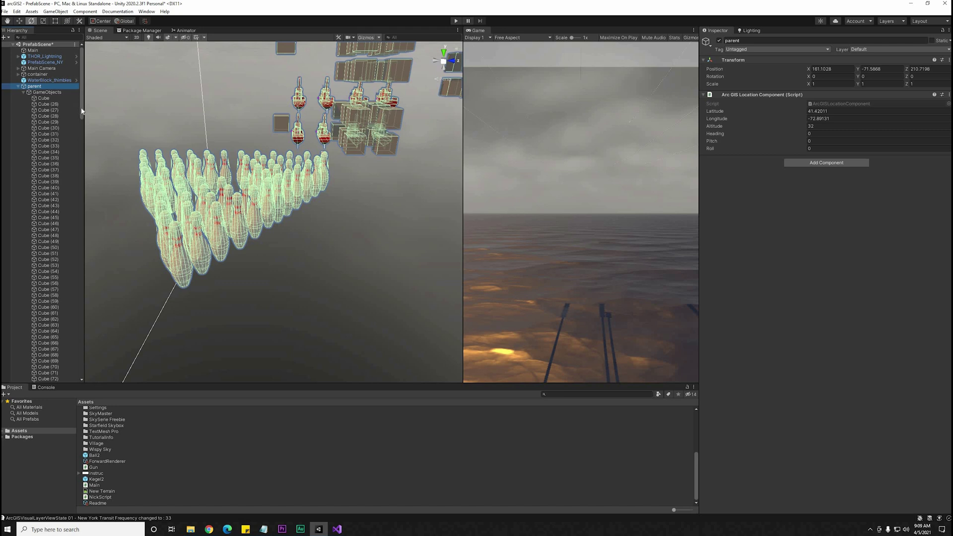
pyautogui.scroll(-15, 57, 332)
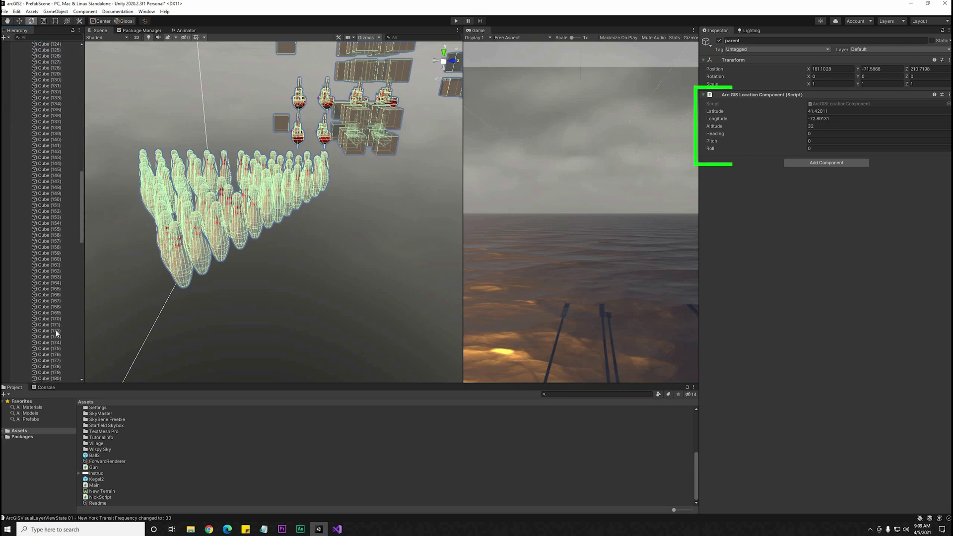
pyautogui.click(46, 331)
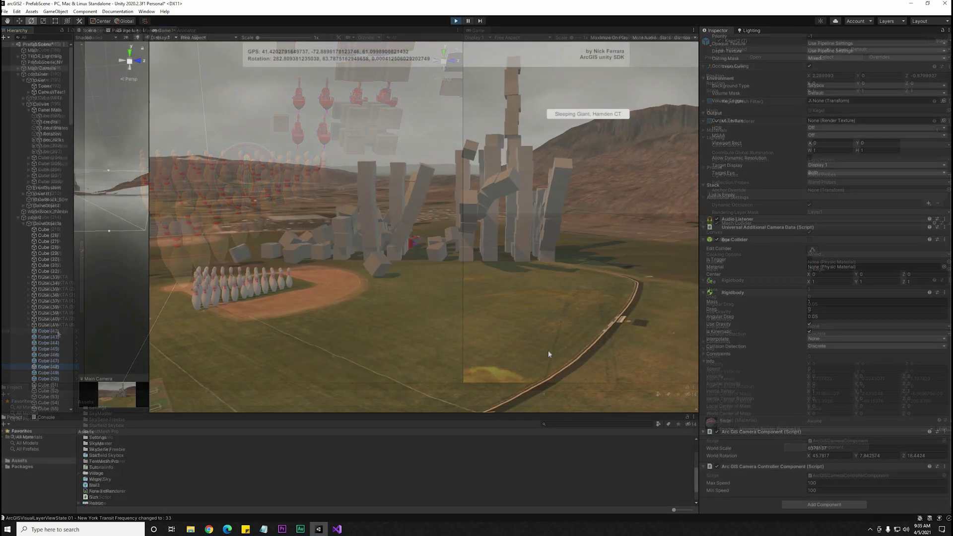
# Fly the play camera toward the bowling pins and fire red balls to knock them down.
pyautogui.press('w')
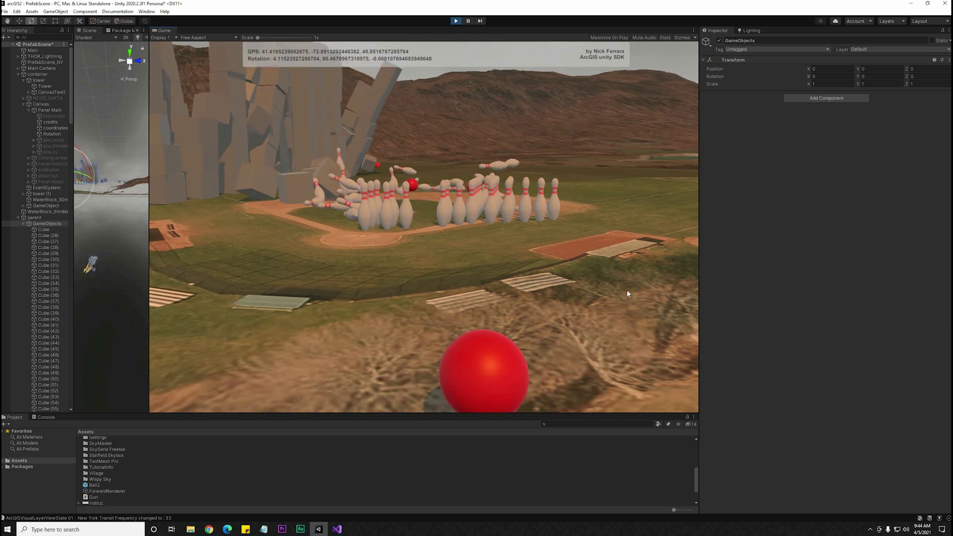
pyautogui.moveTo(663, 285); pyautogui.dragTo(435, 222, button='right')
pyautogui.press('e')
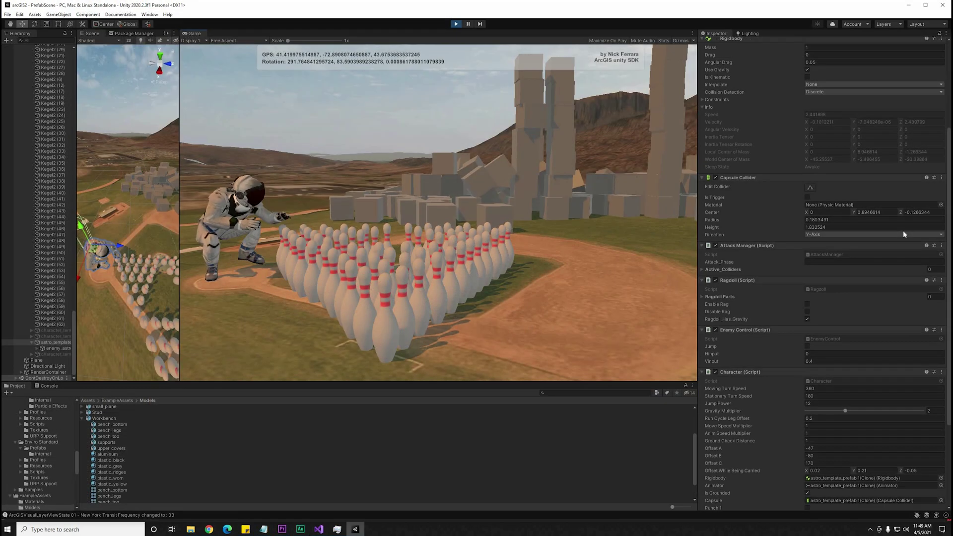